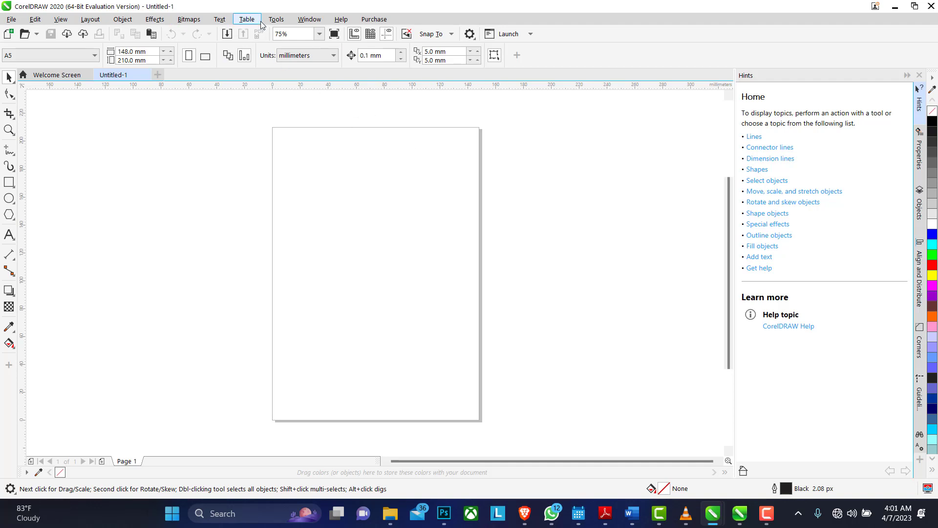
- Open the Appearance page under Tools > Options > Customization
click(276, 19)
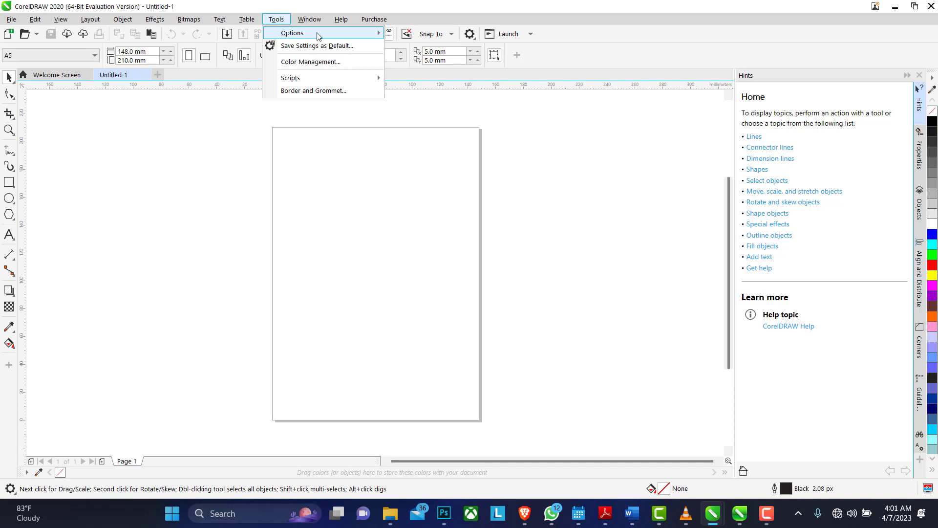
mouse_move(319, 35)
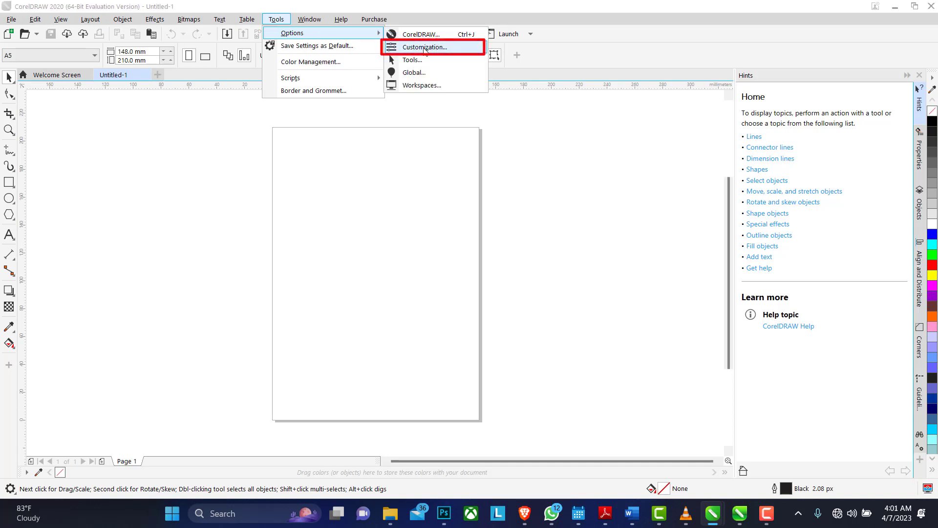
click(425, 47)
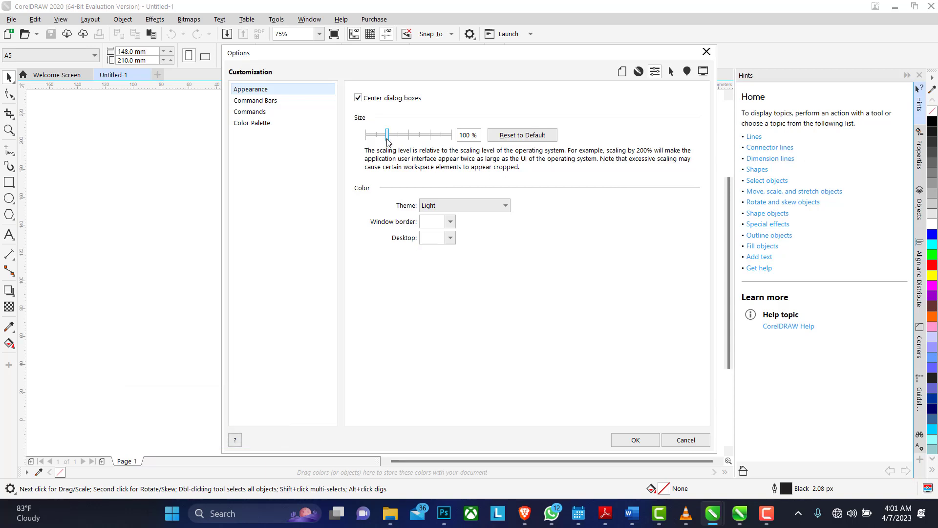
- Try larger interface sizes with the Size slider, then return it to 100 %
drag(387, 140, 382, 139)
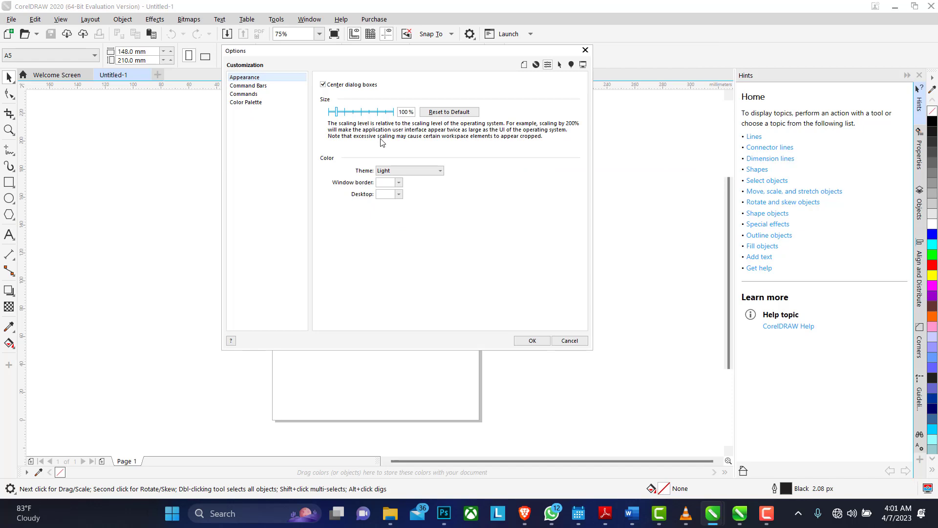
drag(337, 116, 361, 115)
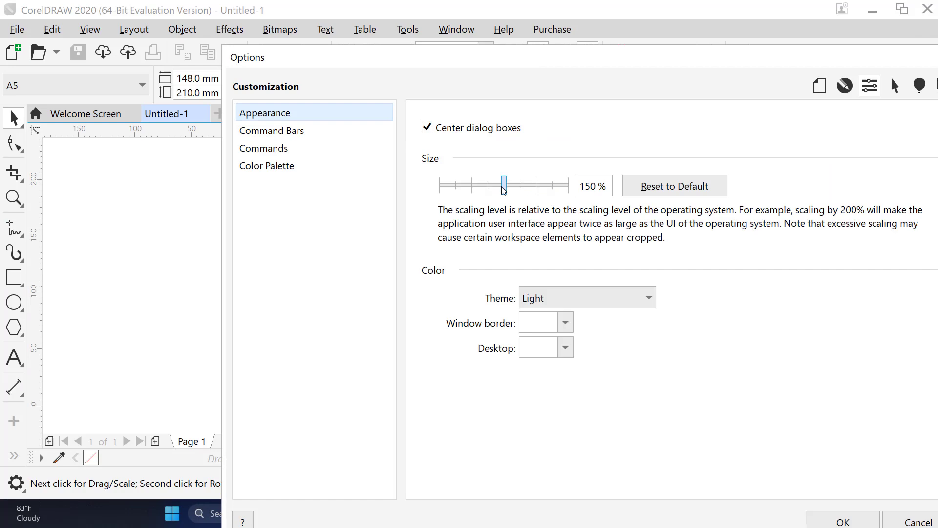
drag(507, 190, 473, 190)
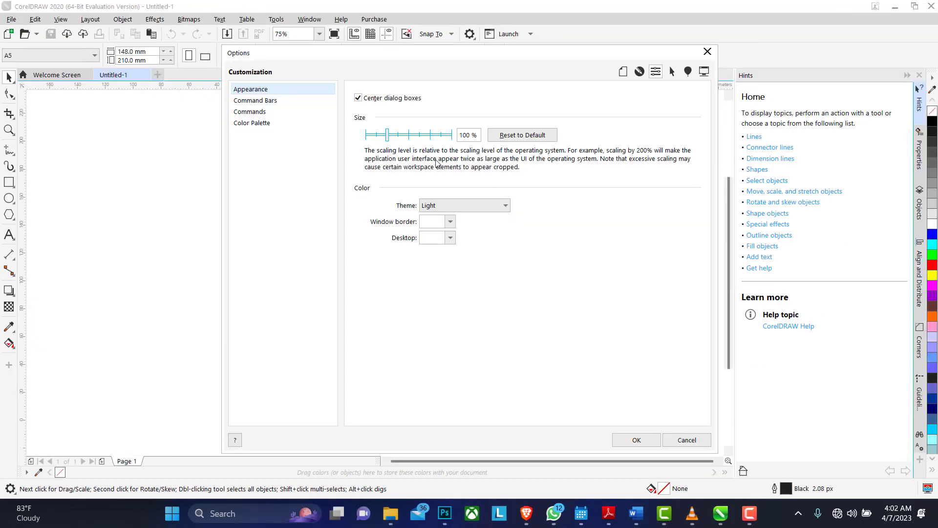
drag(387, 137, 388, 142)
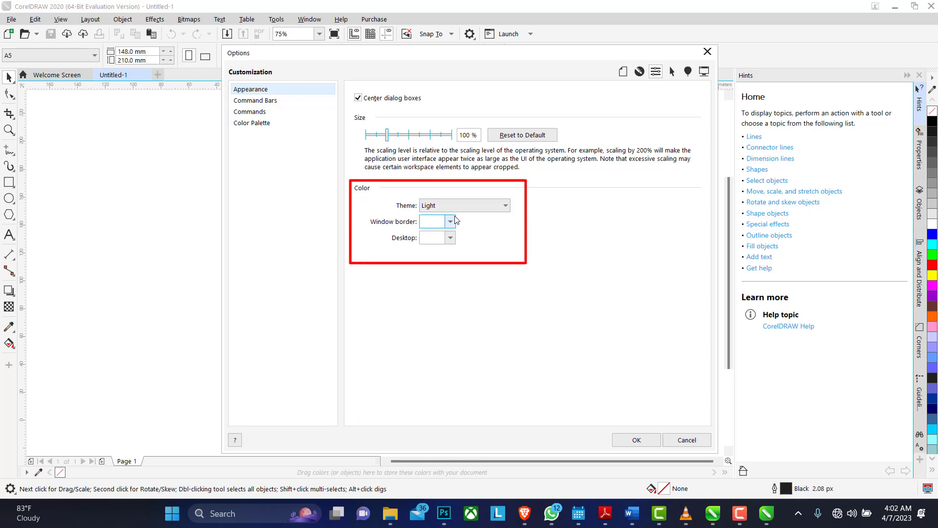
- Preview the Medium and Dark themes, then settle on the Black theme
click(507, 205)
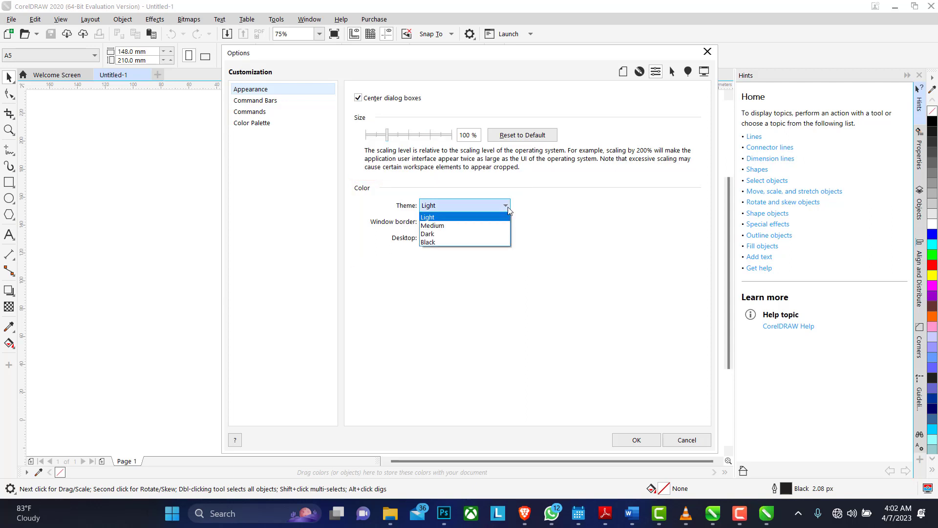
click(446, 225)
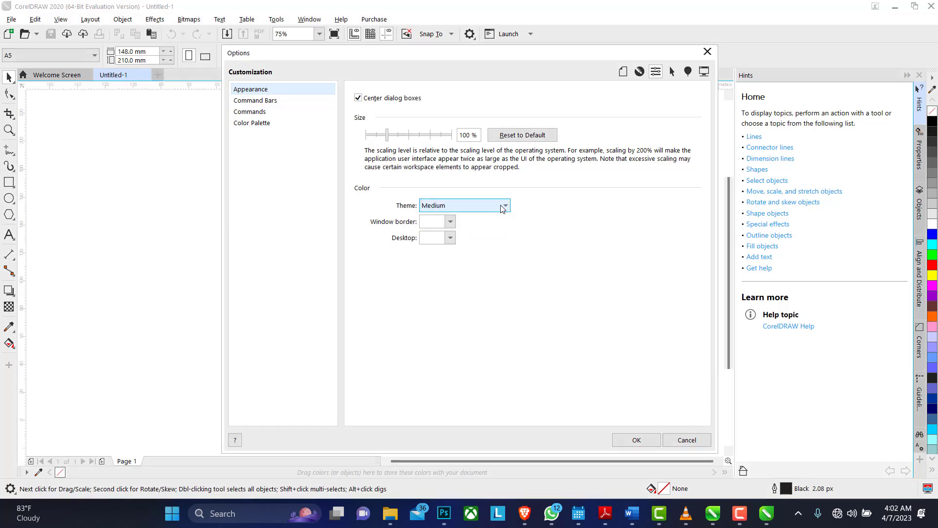
click(503, 210)
click(448, 234)
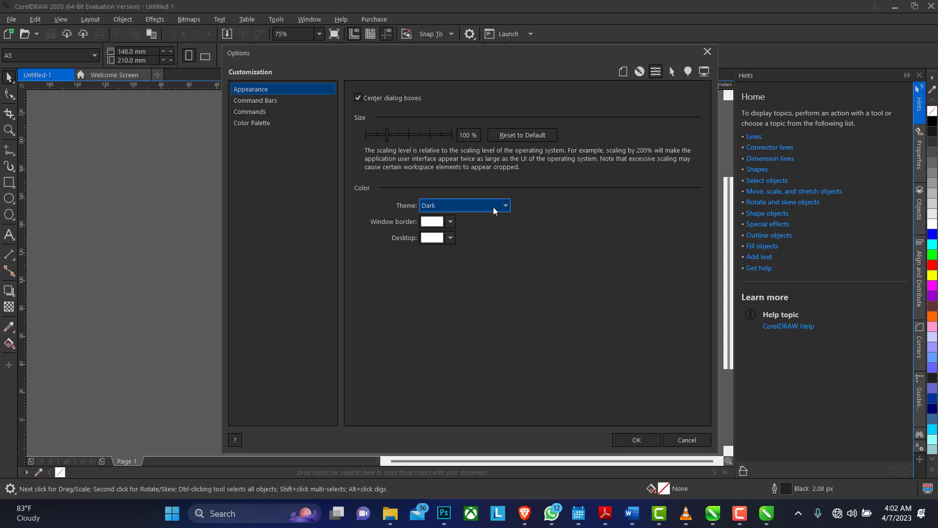
click(507, 208)
click(441, 242)
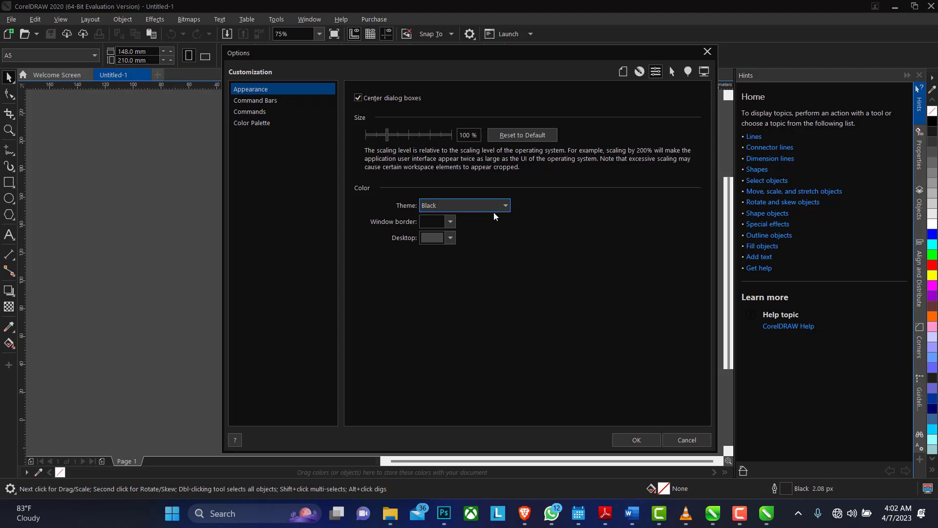
- Set the window border colour to teal (#1B5248)
click(450, 223)
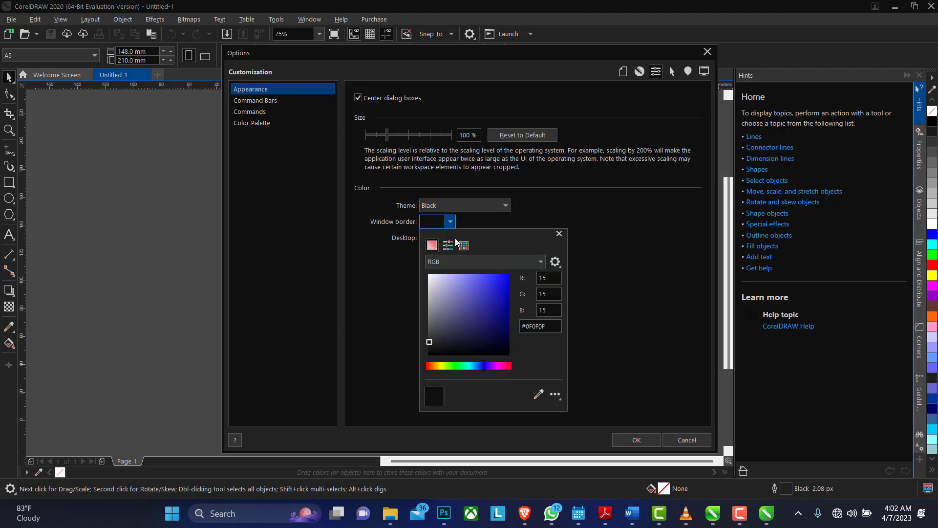
click(491, 280)
click(492, 315)
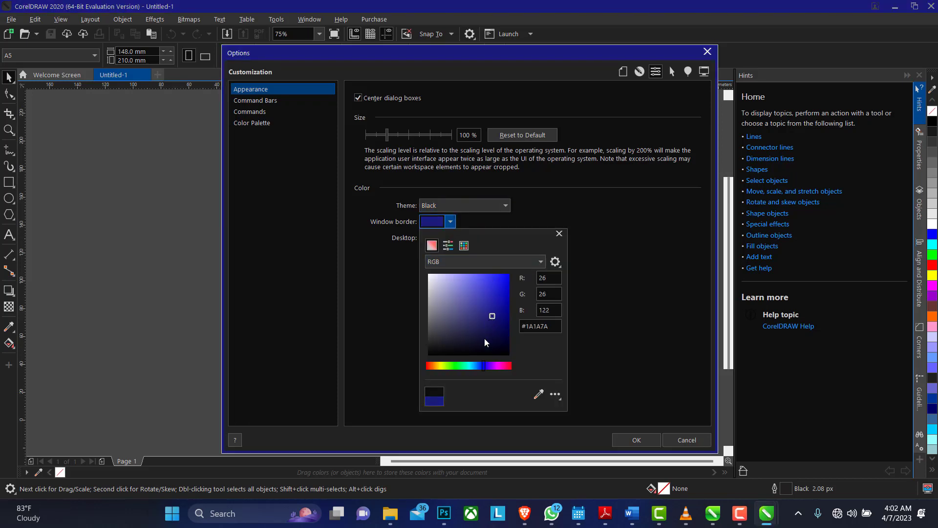
mouse_move(482, 367)
mouse_down()
mouse_move(508, 368)
mouse_move(467, 368)
mouse_up()
drag(478, 334, 488, 310)
click(518, 221)
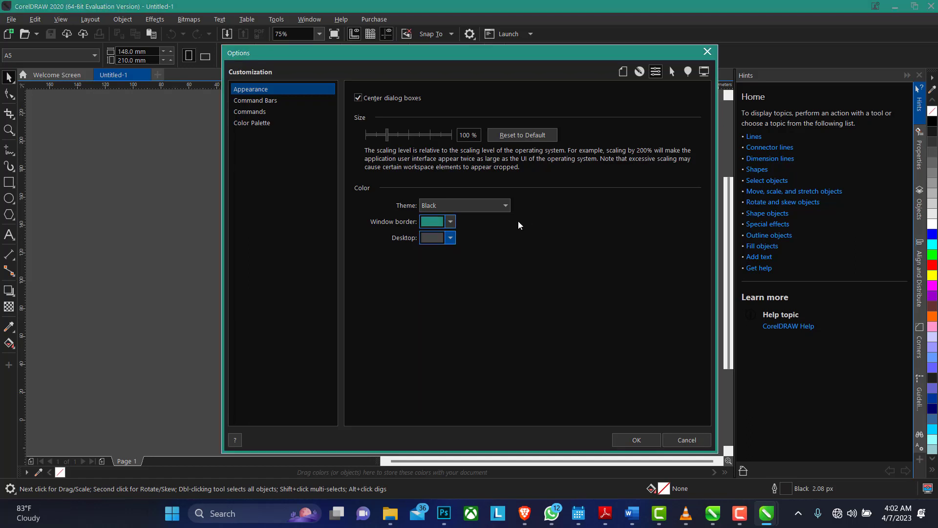
- Use the eyedropper to make the desktop background pale green (#D5F1D5)
click(450, 239)
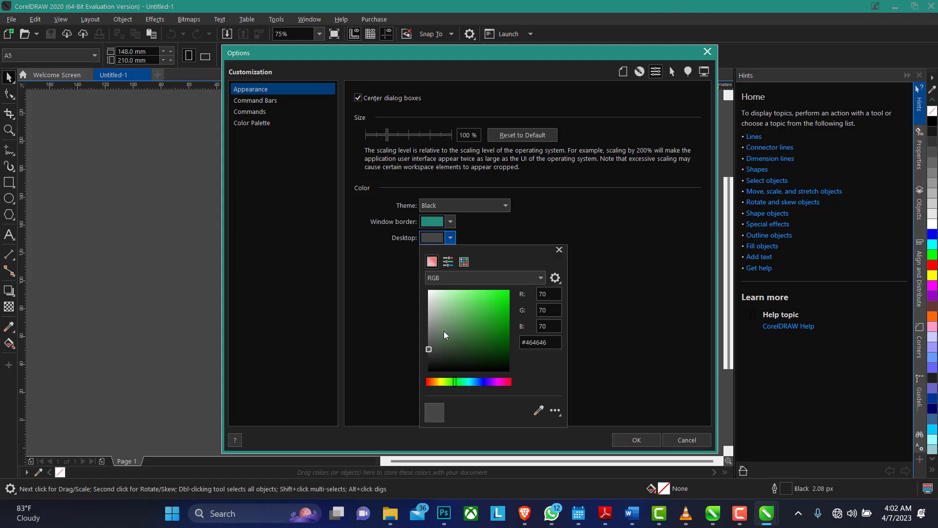
click(538, 410)
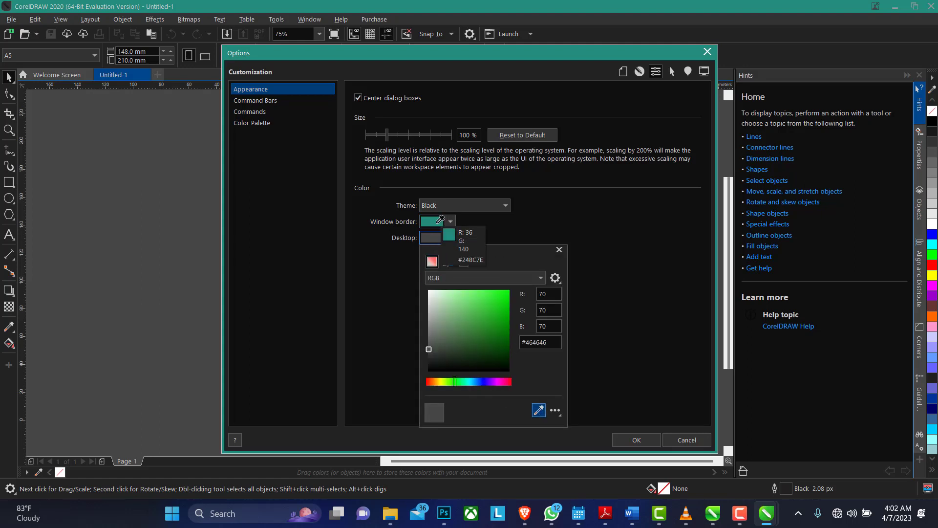
click(436, 293)
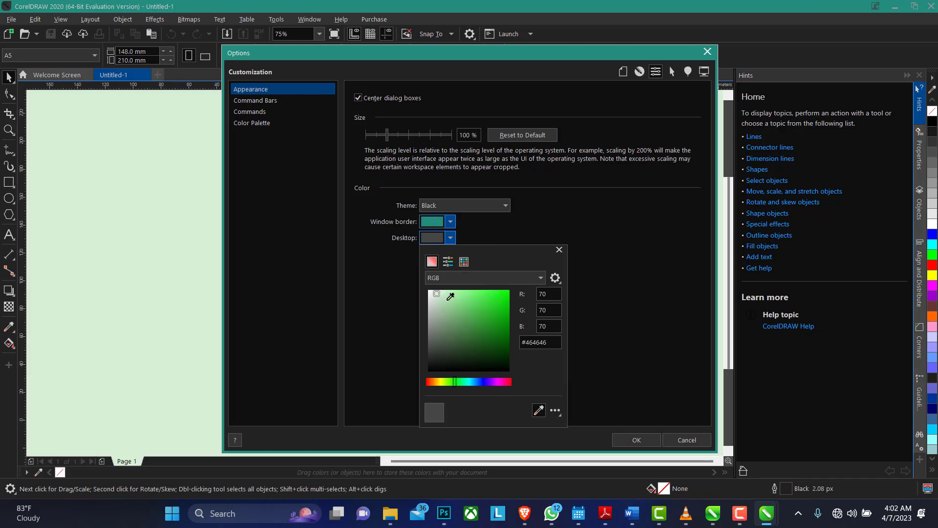
click(505, 231)
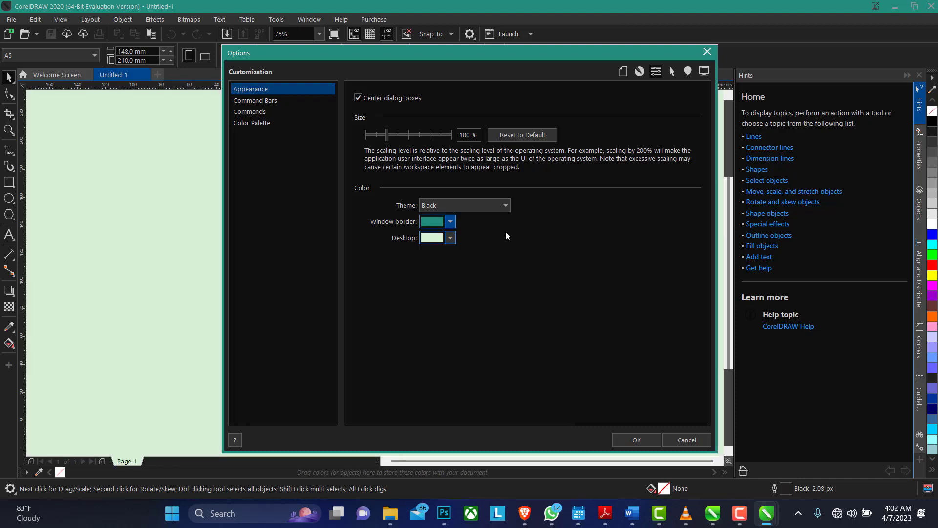
- Change the theme through Medium to Dark and apply it with OK
click(506, 207)
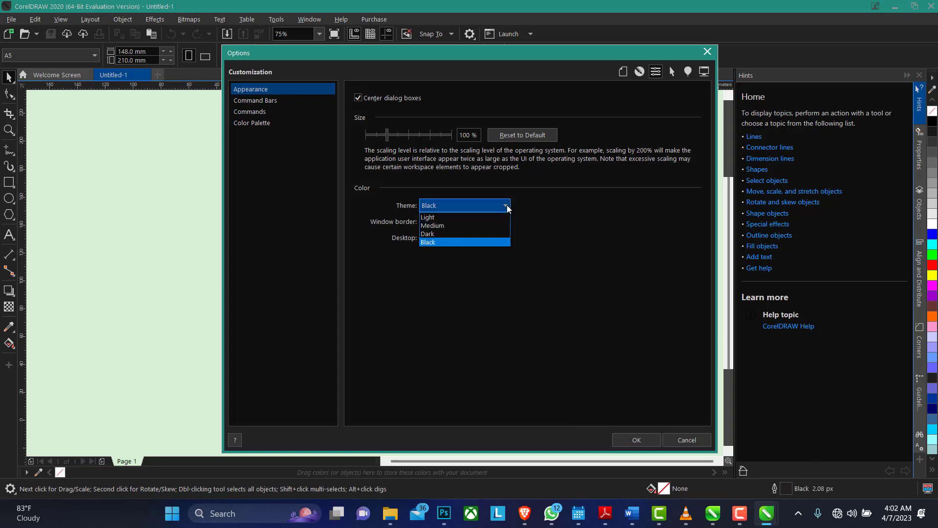
click(455, 224)
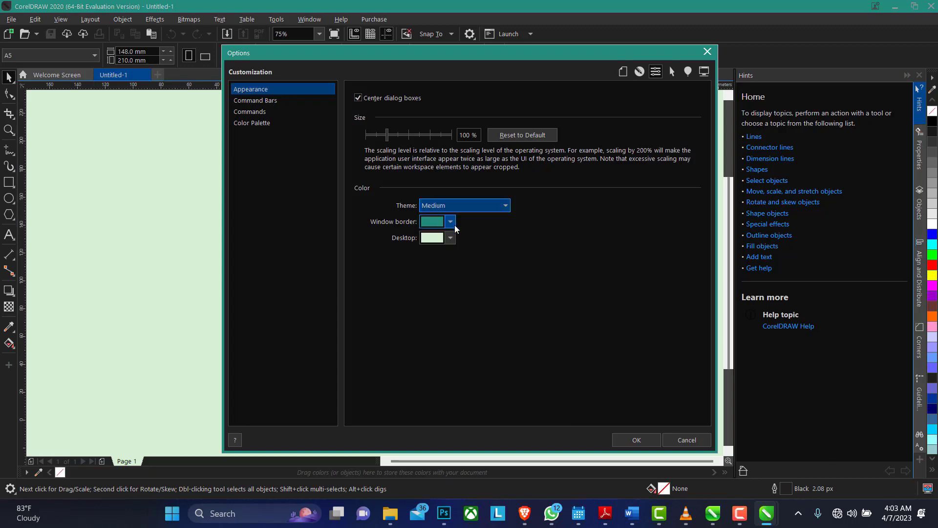
click(497, 206)
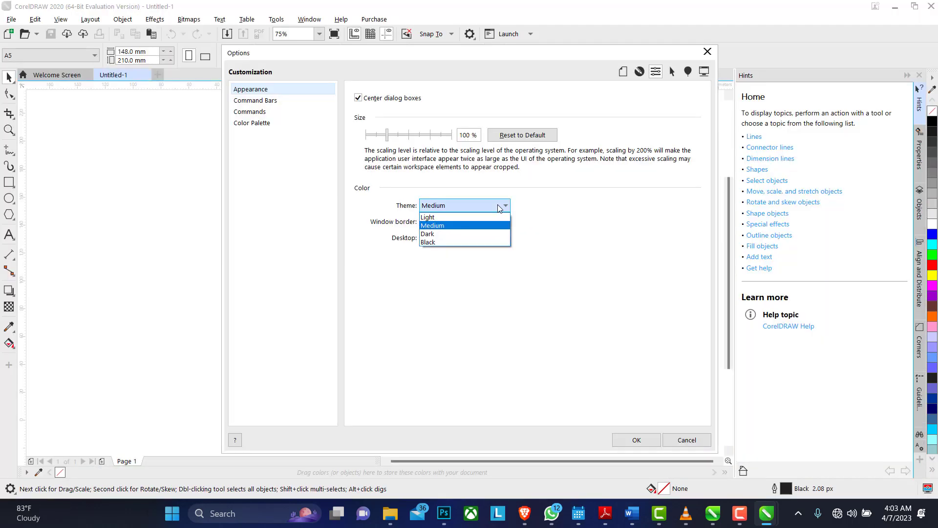
click(454, 233)
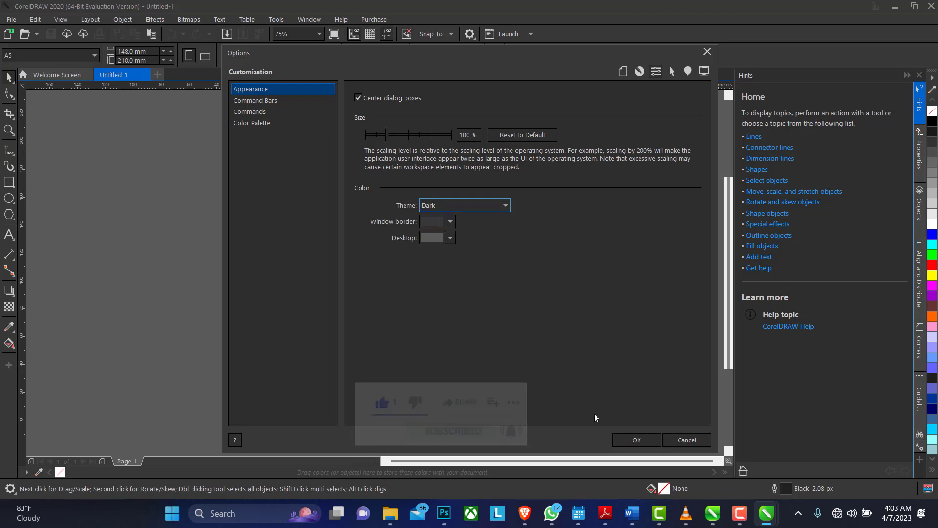
click(637, 441)
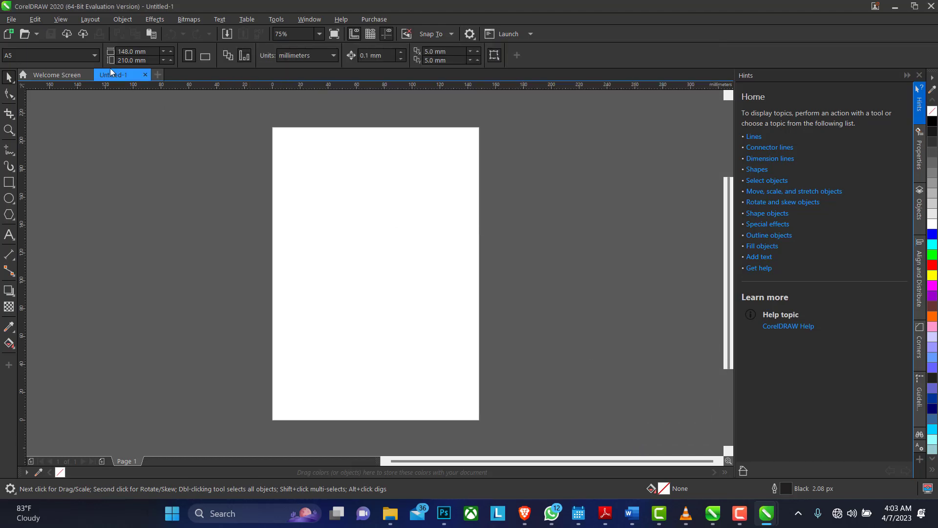
click(33, 22)
mouse_move(61, 22)
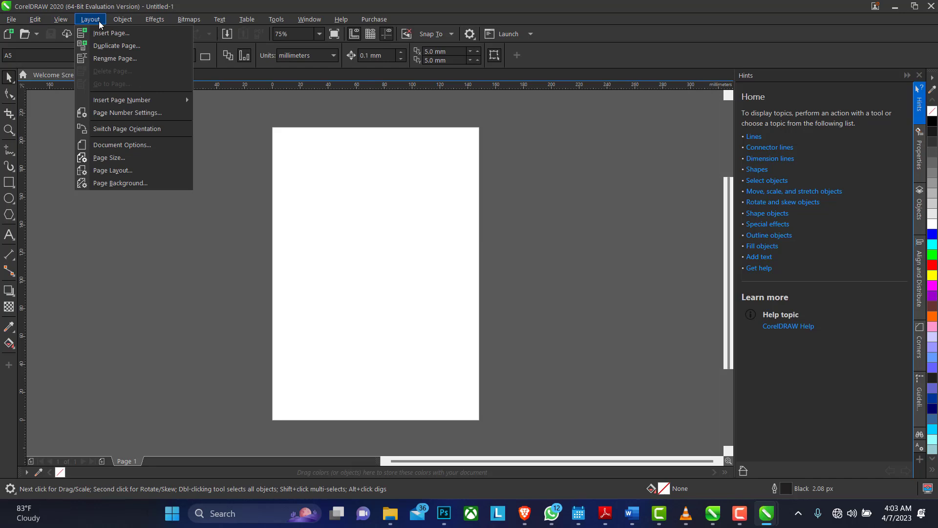
mouse_move(265, 24)
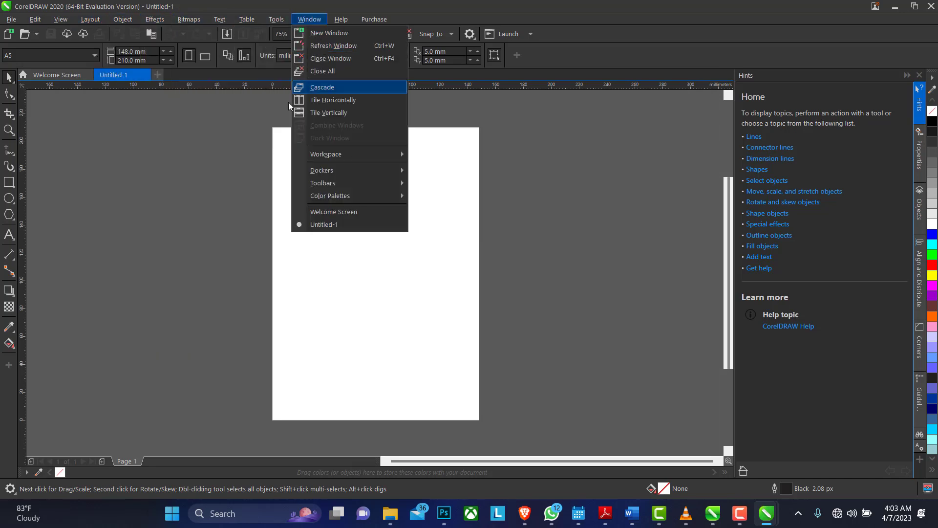
click(207, 151)
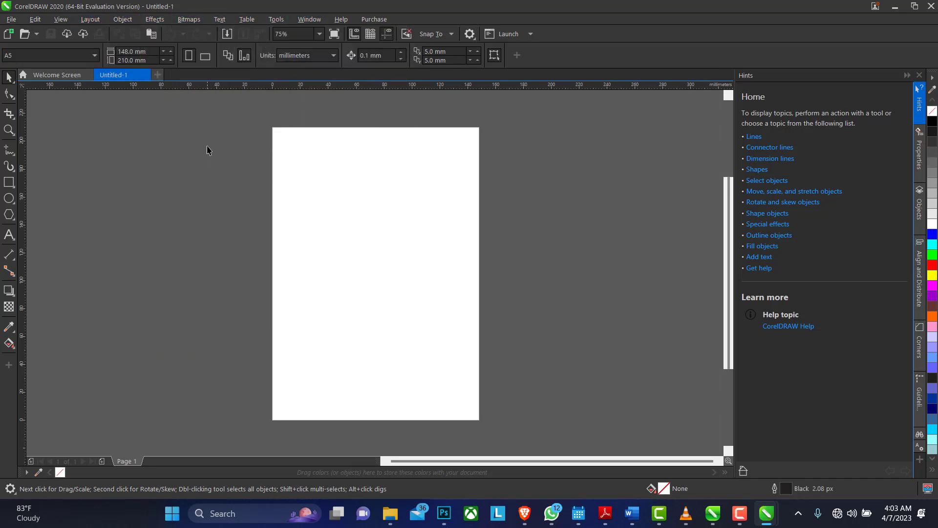
click(239, 20)
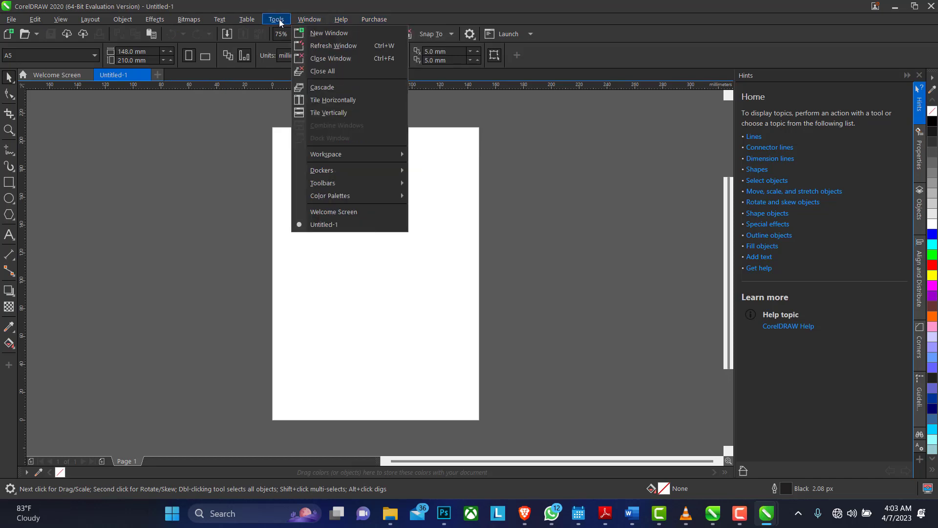
mouse_move(276, 19)
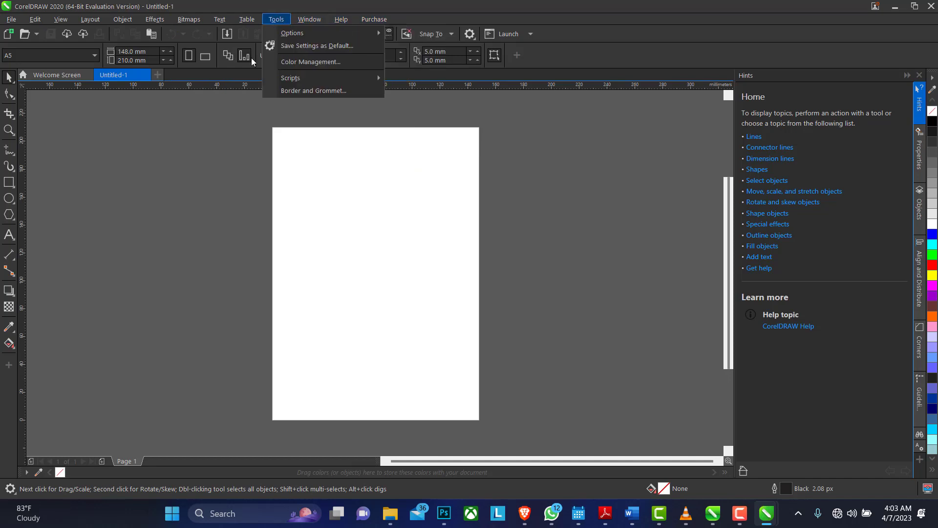
click(230, 137)
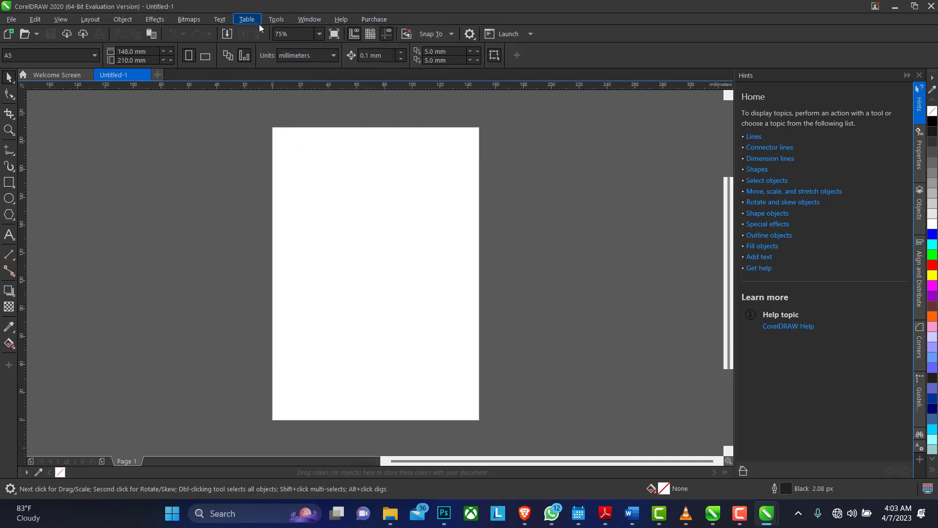
click(277, 22)
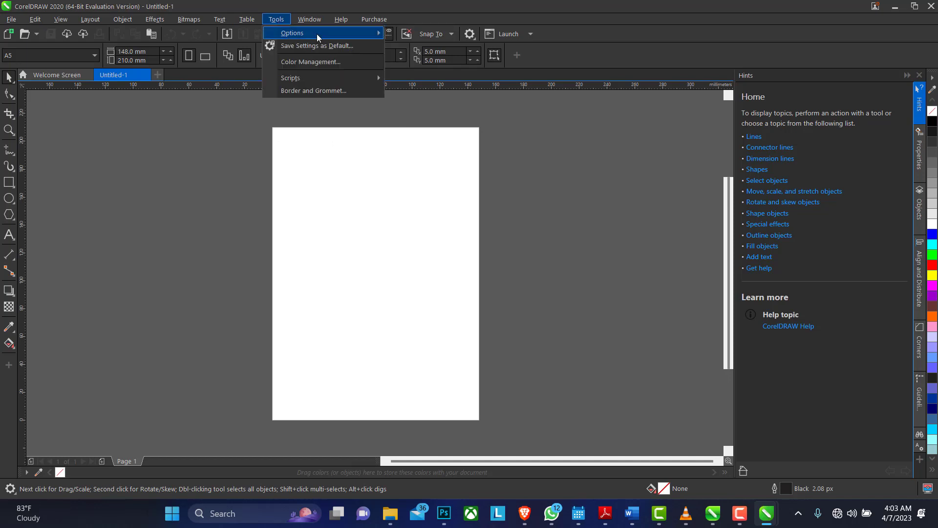
mouse_move(318, 35)
click(421, 47)
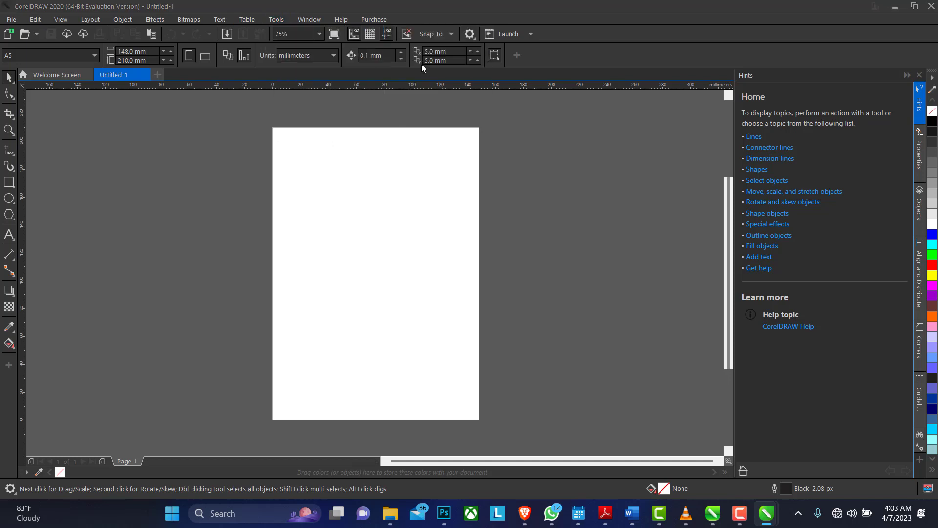
click(470, 207)
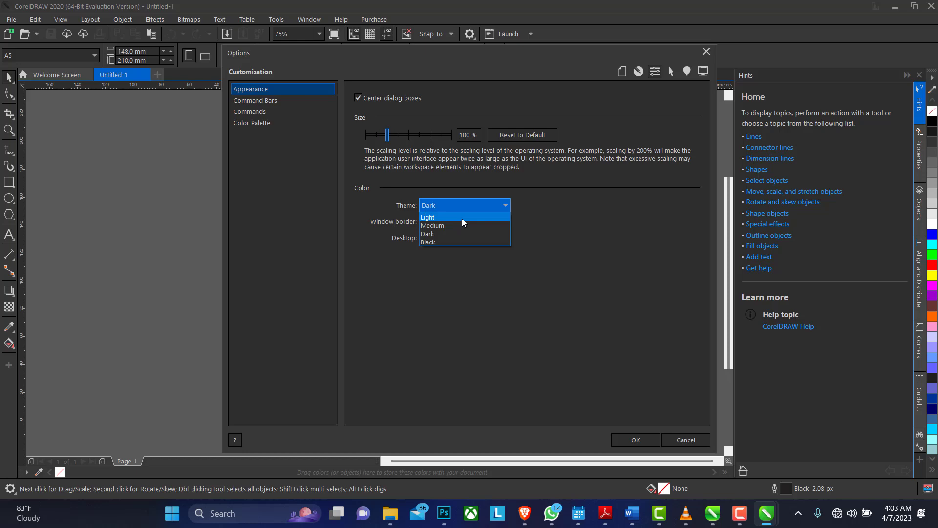
click(460, 217)
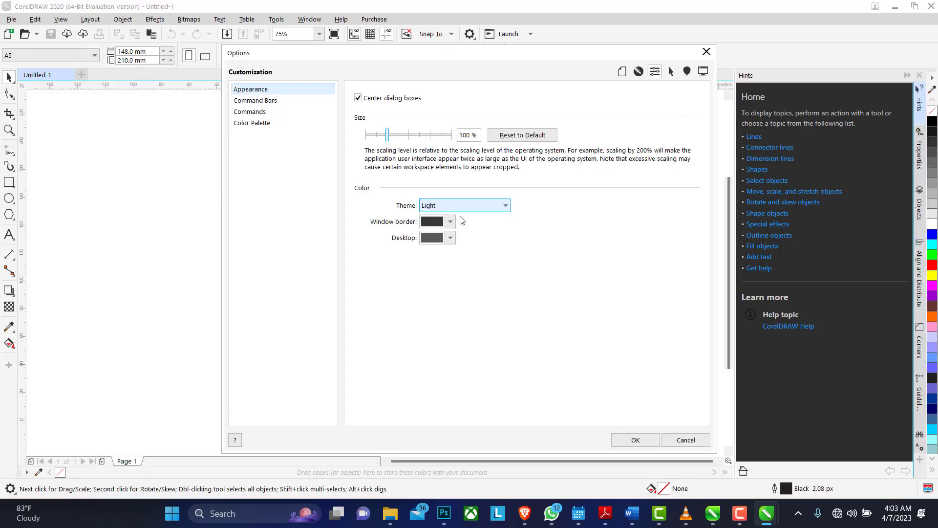
click(472, 210)
click(459, 225)
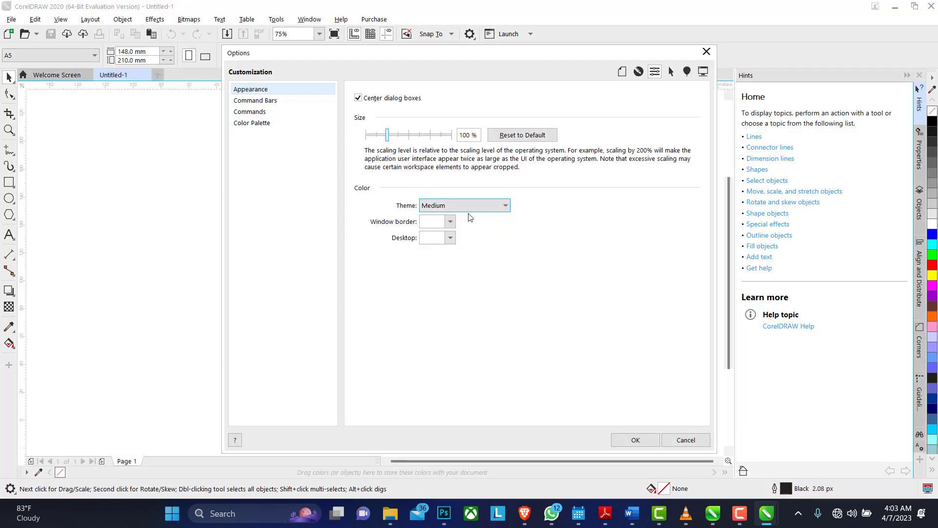
click(470, 209)
click(450, 234)
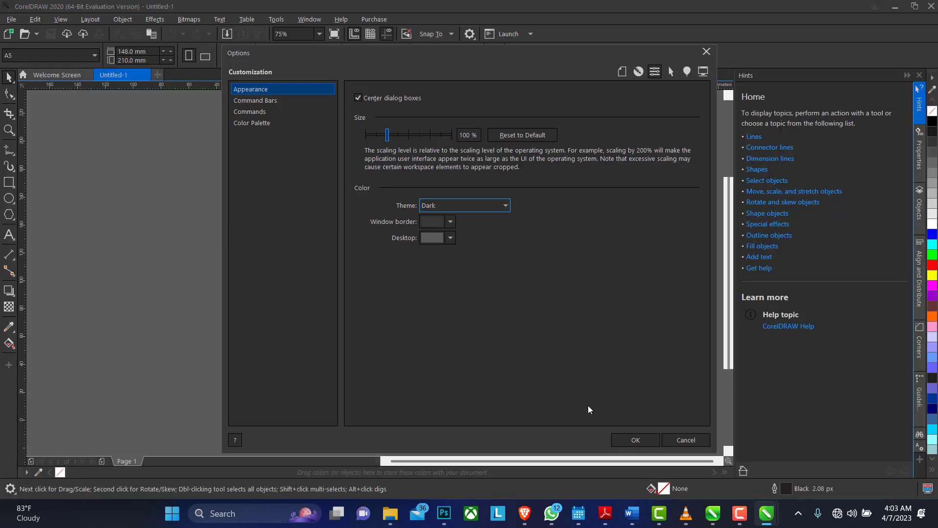
click(635, 440)
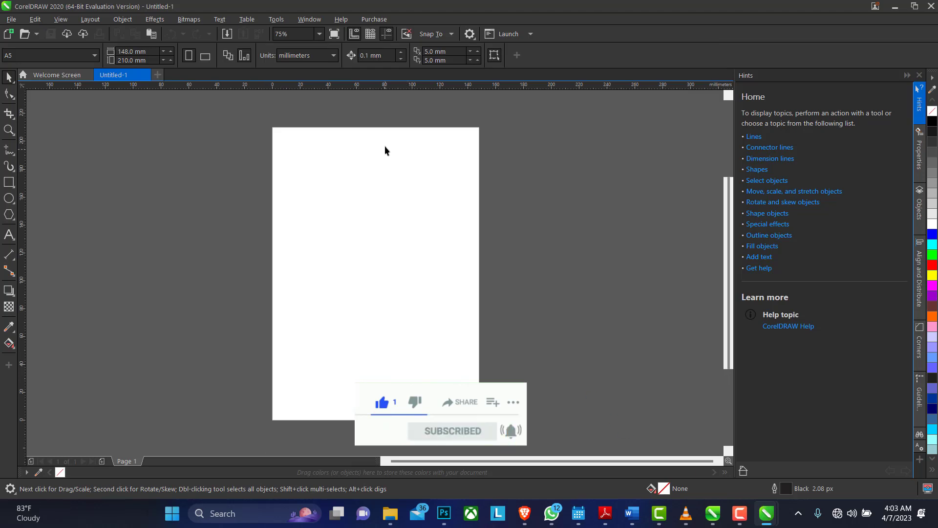